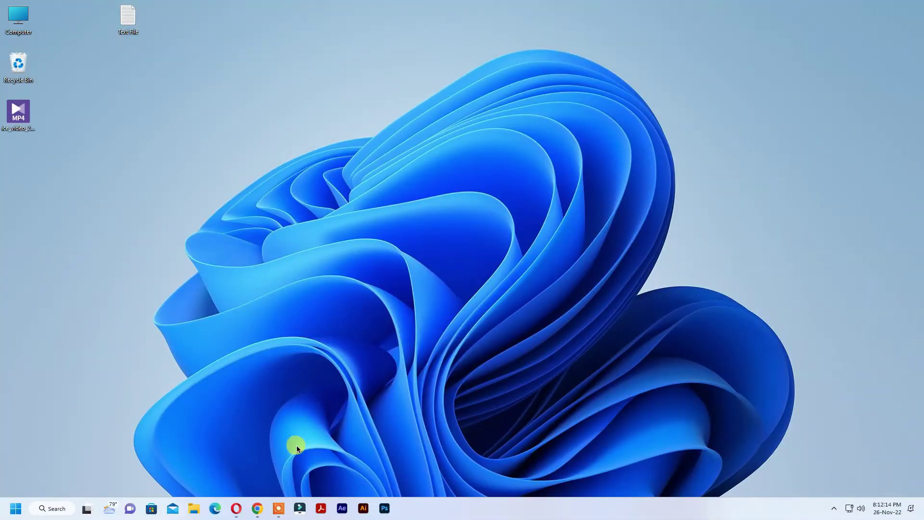
Download ViVeTool-v0.3.2.zip from the GitHub releases page and show it in Downloads.
{"action": "left_click", "coordinate": [259, 508]}
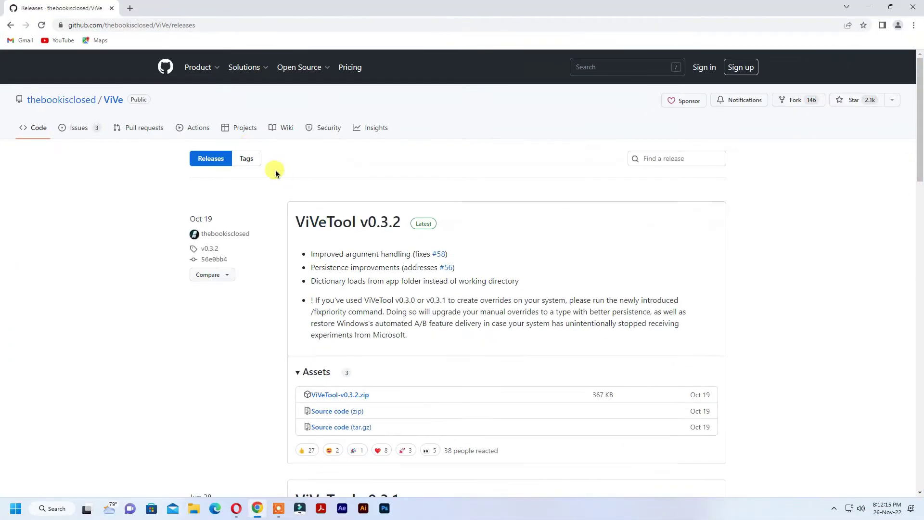
{"action": "left_click", "coordinate": [225, 25]}
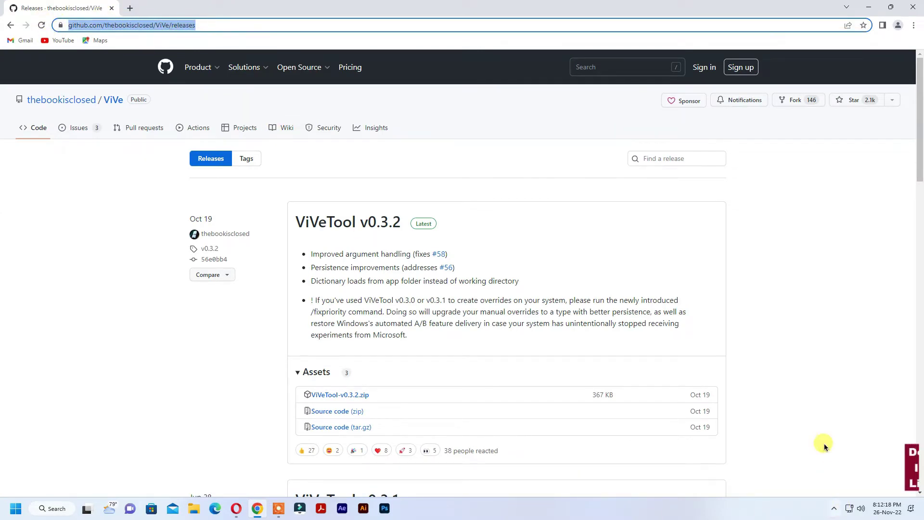
{"action": "left_click", "coordinate": [331, 396]}
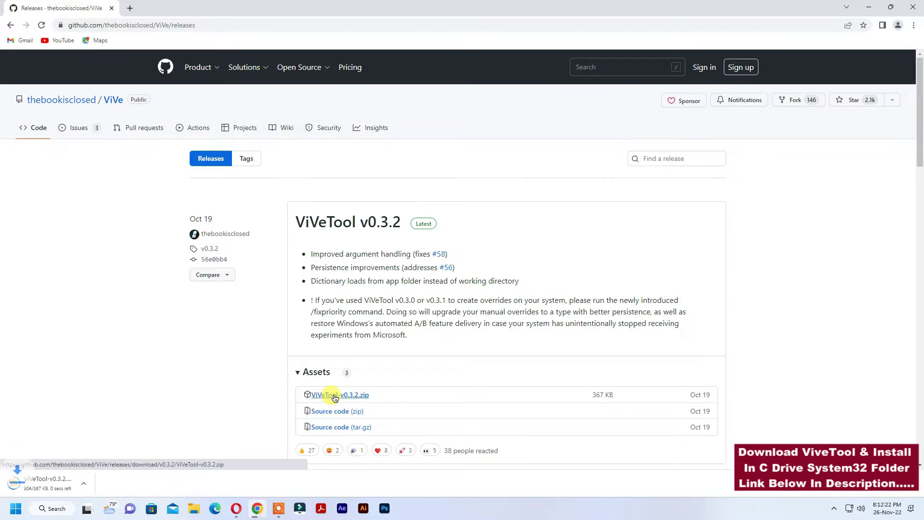
{"action": "right_click", "coordinate": [57, 477]}
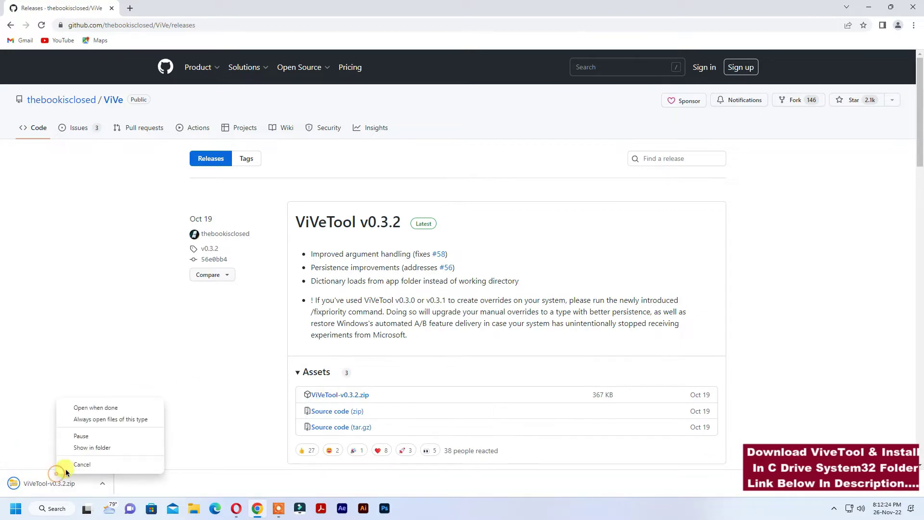
{"action": "left_click", "coordinate": [93, 446]}
Start Extract All on the zip with C:\Windows\System32 as the destination.
{"action": "right_click", "coordinate": [117, 106]}
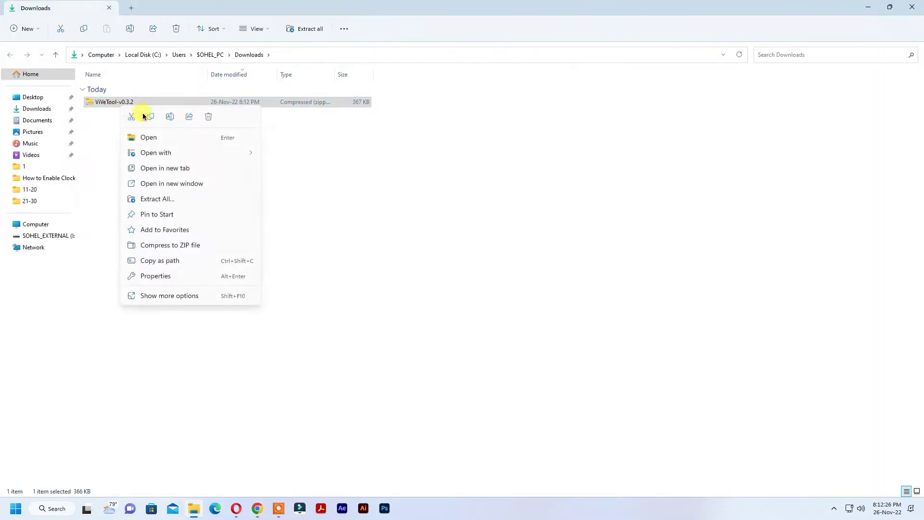
{"action": "left_click", "coordinate": [189, 199]}
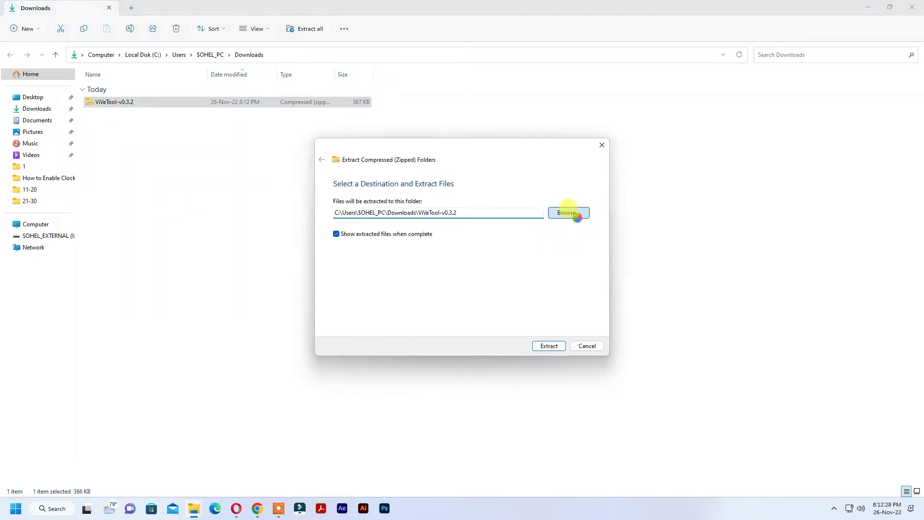
{"action": "left_click", "coordinate": [571, 212]}
{"action": "left_click", "coordinate": [353, 365]}
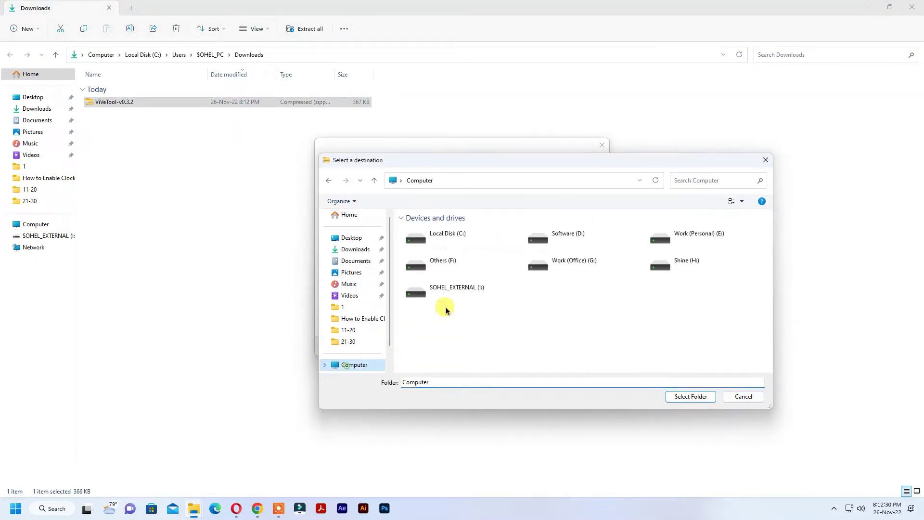
{"action": "left_click", "coordinate": [460, 243]}
{"action": "double_click", "coordinate": [459, 244]}
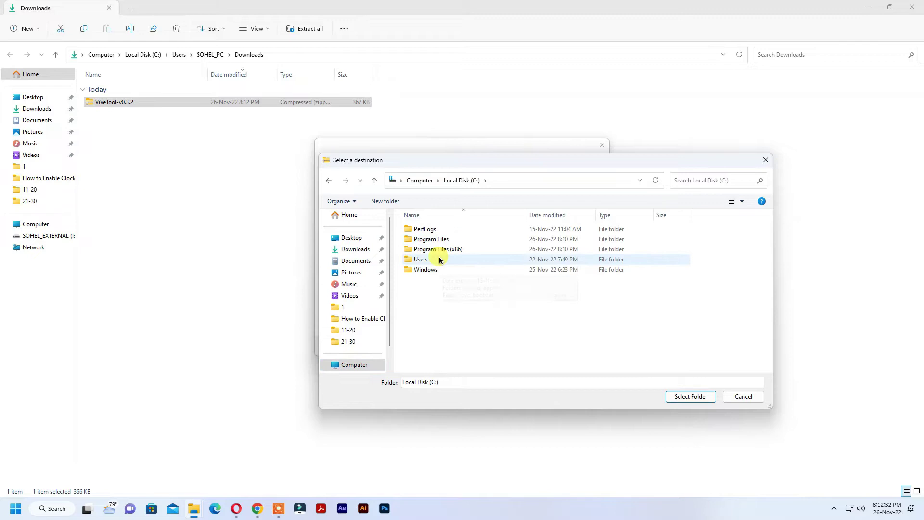
{"action": "double_click", "coordinate": [431, 267]}
{"action": "scroll", "coordinate": [486, 309], "scroll_direction": "down", "scroll_amount": 4}
{"action": "scroll", "coordinate": [485, 308], "scroll_direction": "down", "scroll_amount": 8}
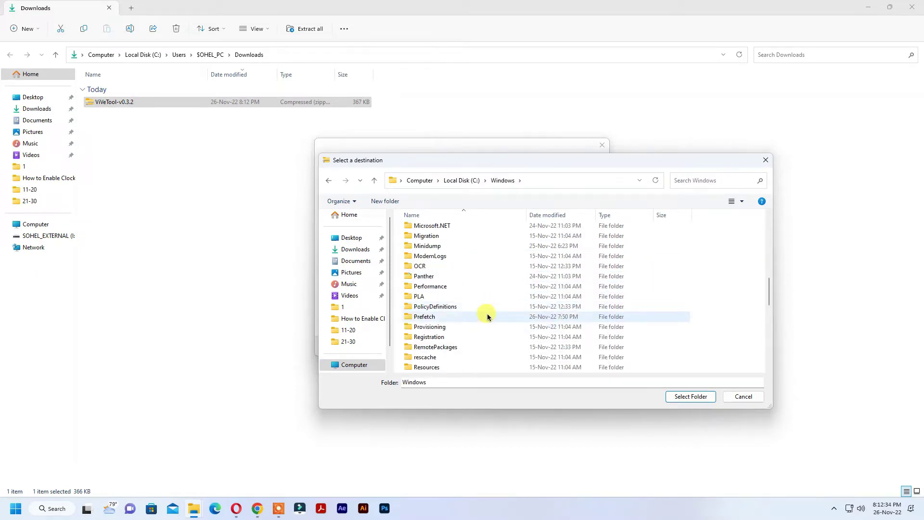
{"action": "scroll", "coordinate": [485, 308], "scroll_direction": "down", "scroll_amount": 8}
{"action": "left_click", "coordinate": [427, 318]}
{"action": "left_click", "coordinate": [690, 397]}
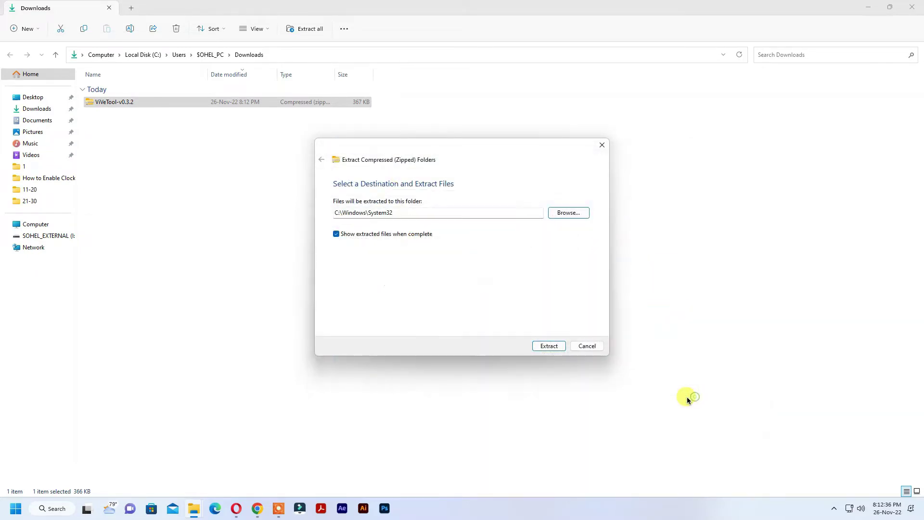
Extract the files, replacing all existing System32 files with administrator permission.
{"action": "left_click", "coordinate": [550, 348]}
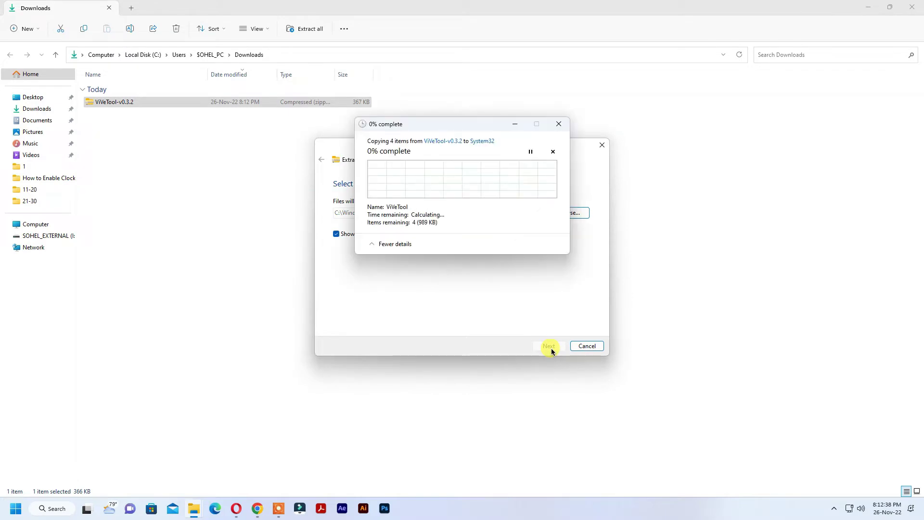
{"action": "left_click", "coordinate": [414, 178]}
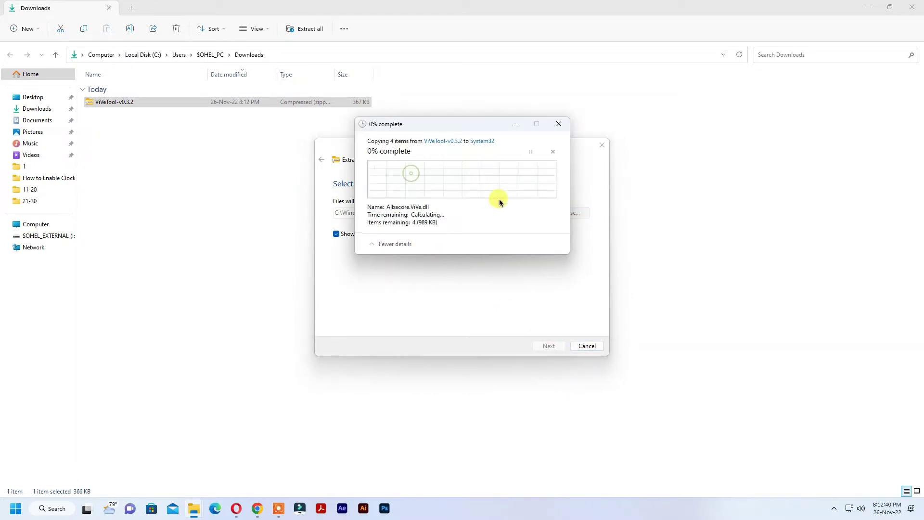
{"action": "left_click", "coordinate": [409, 191]}
{"action": "left_click", "coordinate": [441, 206]}
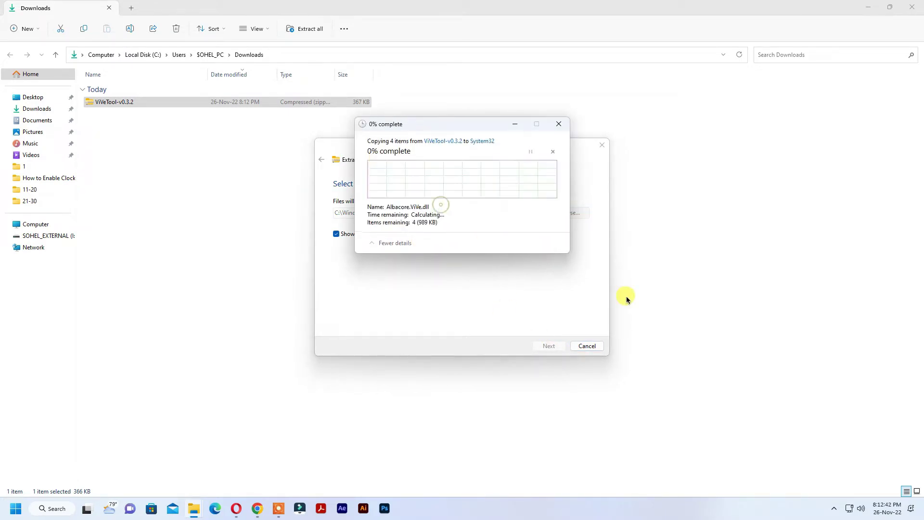
Close the System32 and Downloads windows and minimize the browser.
{"action": "left_click", "coordinate": [913, 7]}
{"action": "left_click", "coordinate": [916, 9]}
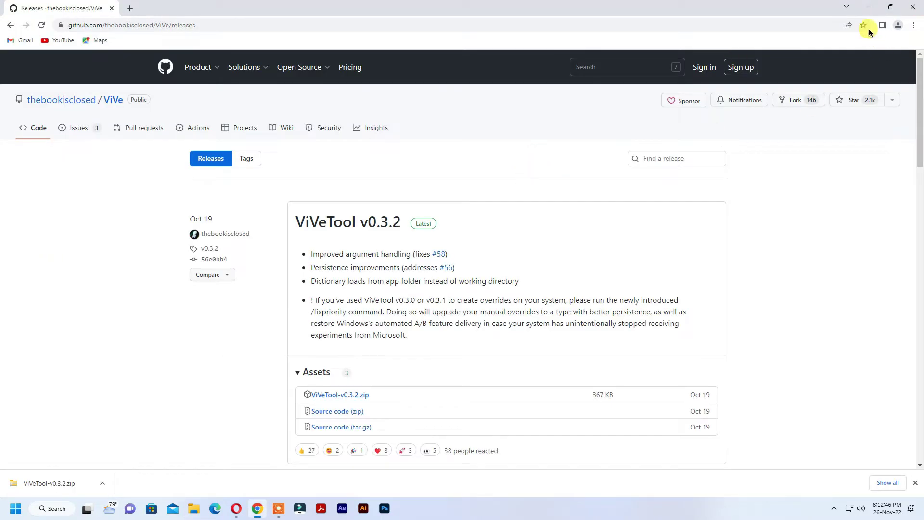
{"action": "left_click", "coordinate": [868, 7]}
Search for cmd and run Command Prompt as administrator.
{"action": "left_click", "coordinate": [31, 512]}
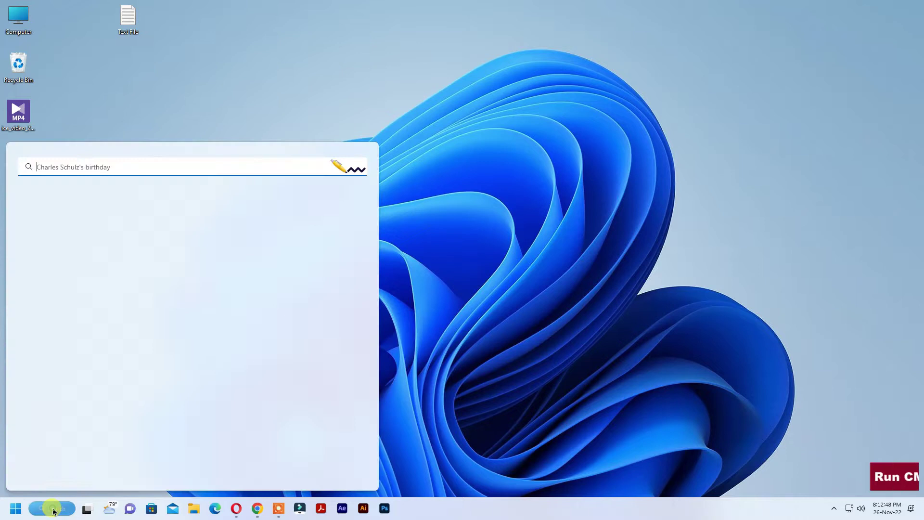
{"action": "type", "text": "v"}
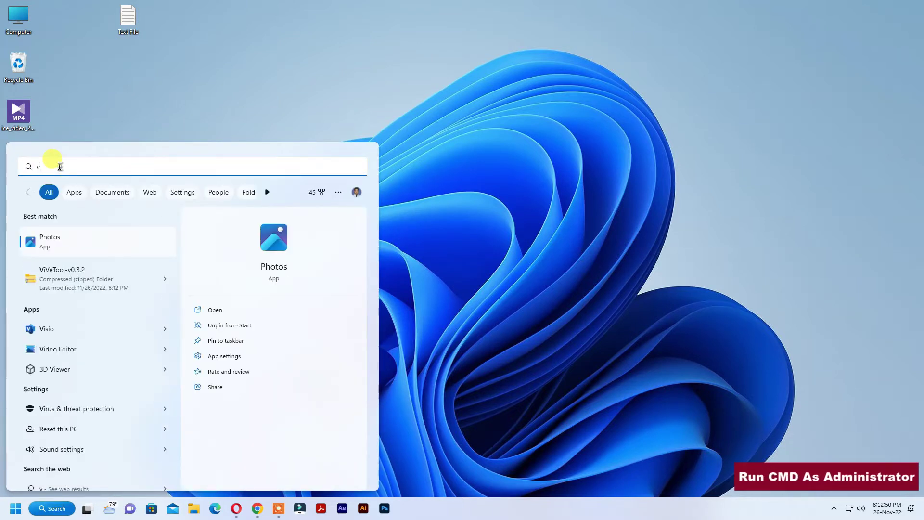
{"action": "key", "text": "BackSpace"}
{"action": "type", "text": "cmd"}
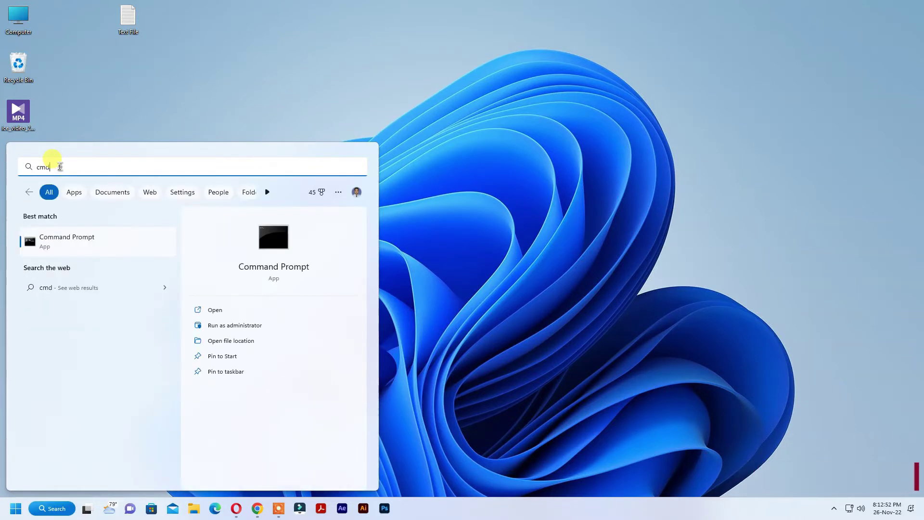
{"action": "right_click", "coordinate": [99, 246]}
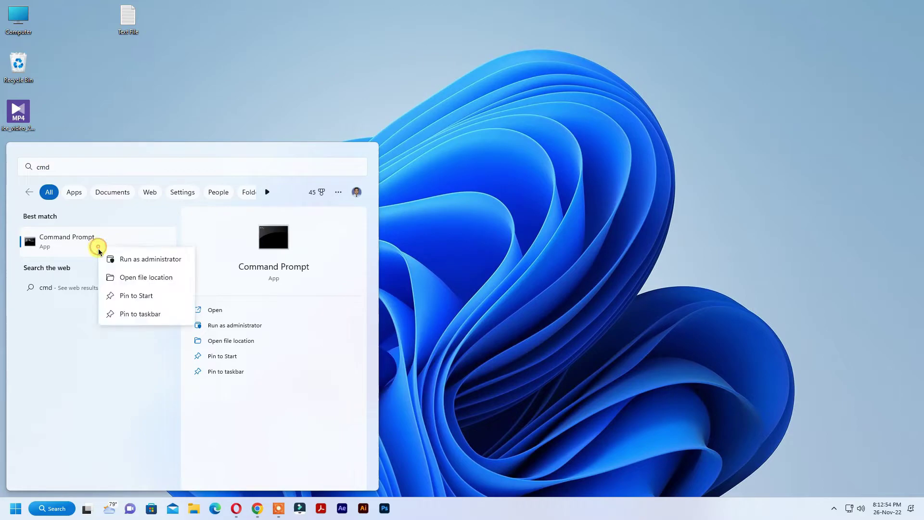
{"action": "left_click", "coordinate": [137, 262]}
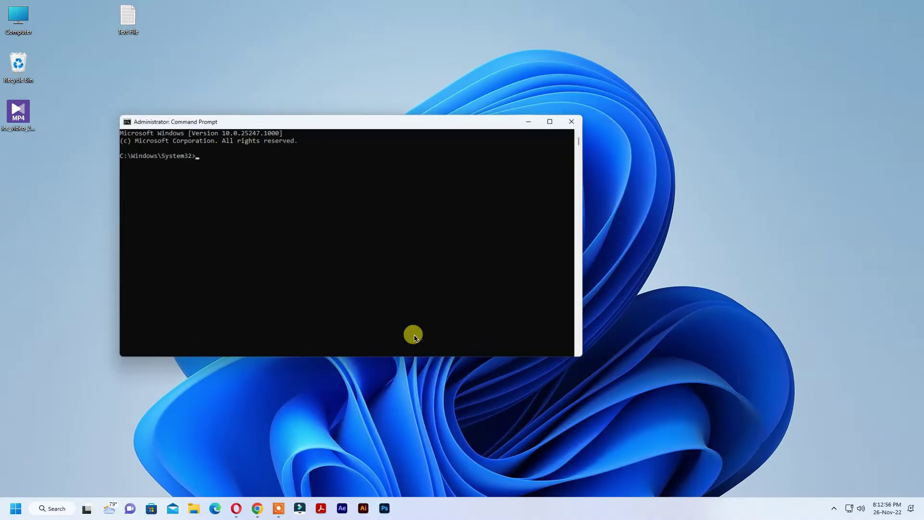
Copy the vivetool enable command from the Text File in Notepad.
{"action": "left_click_drag", "start_coordinate": [248, 128], "coordinate": [288, 118]}
{"action": "double_click", "coordinate": [127, 15]}
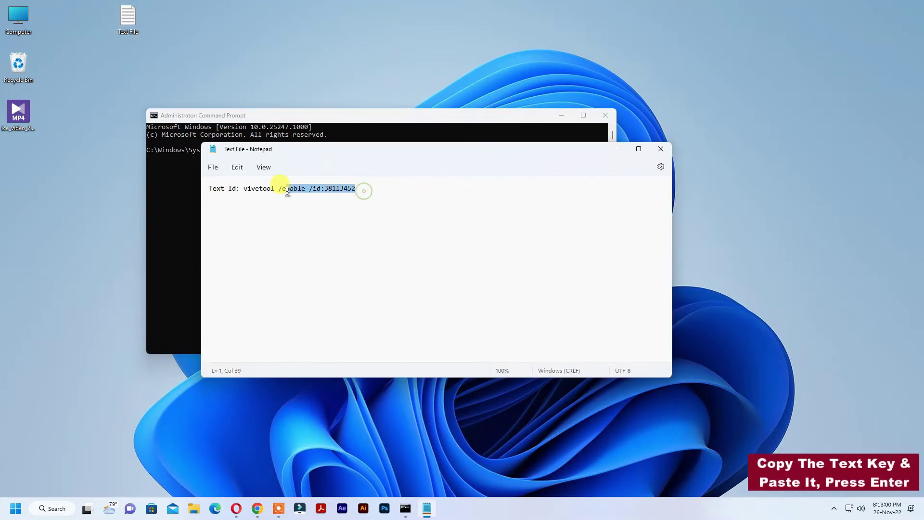
{"action": "mouse_move", "coordinate": [365, 191]}
{"action": "left_mouse_down"}
{"action": "mouse_move", "coordinate": [250, 190]}
{"action": "mouse_move", "coordinate": [357, 189]}
{"action": "left_mouse_up"}
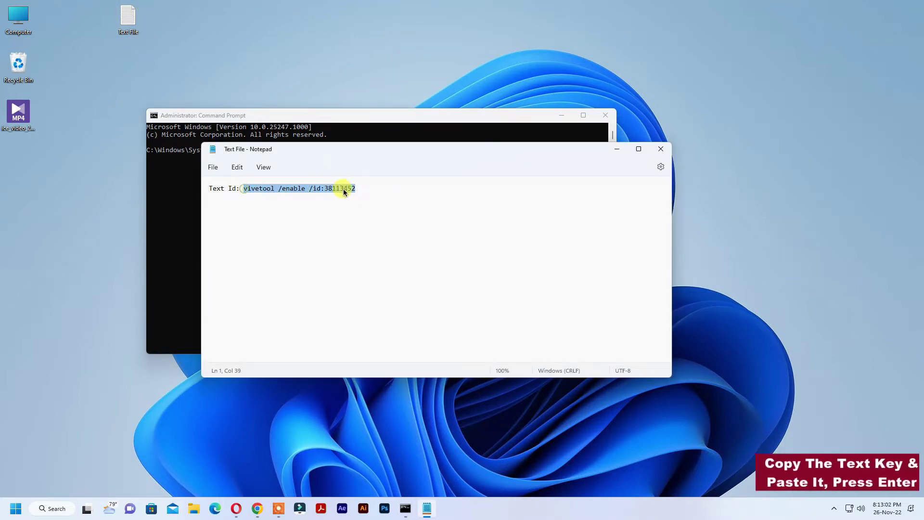
{"action": "right_click", "coordinate": [327, 189]}
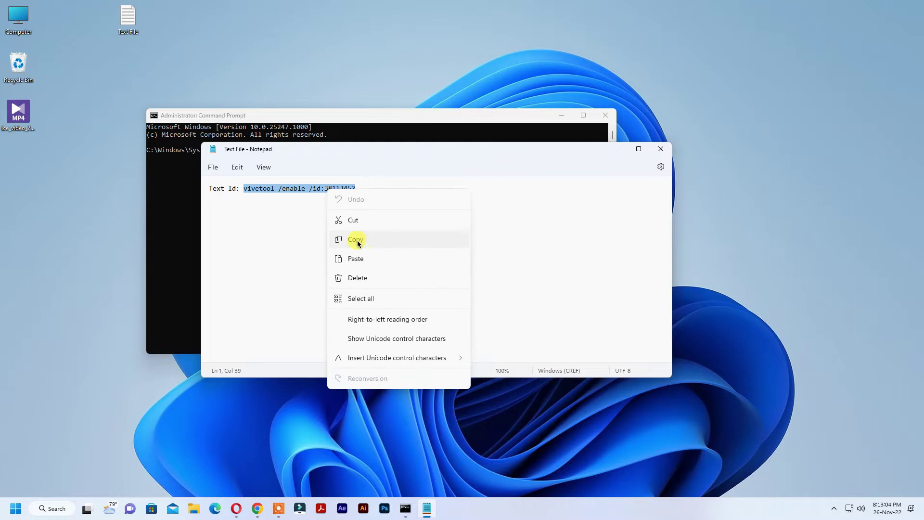
{"action": "left_click", "coordinate": [354, 238]}
Paste and run the vivetool command for ID 38113452, check success, and close Command Prompt.
{"action": "left_click", "coordinate": [617, 149]}
{"action": "right_click", "coordinate": [388, 117]}
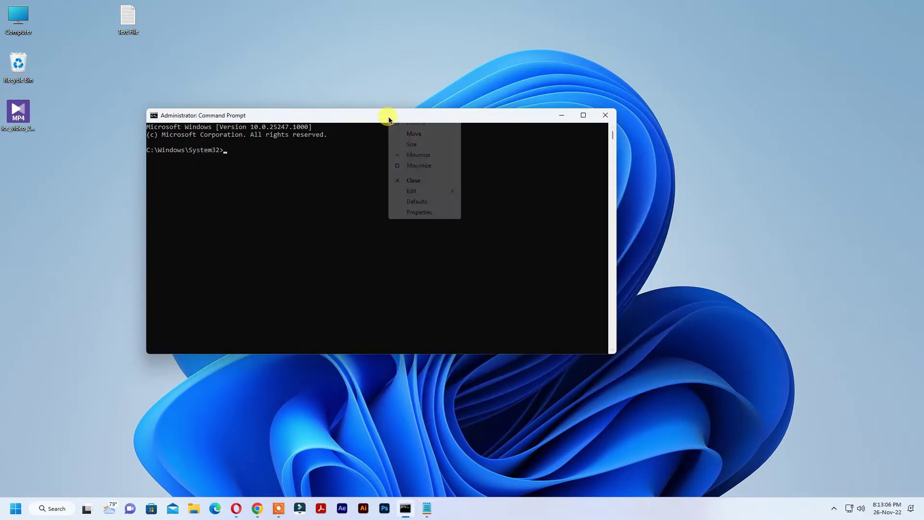
{"action": "left_click", "coordinate": [416, 191]}
{"action": "left_click", "coordinate": [482, 212]}
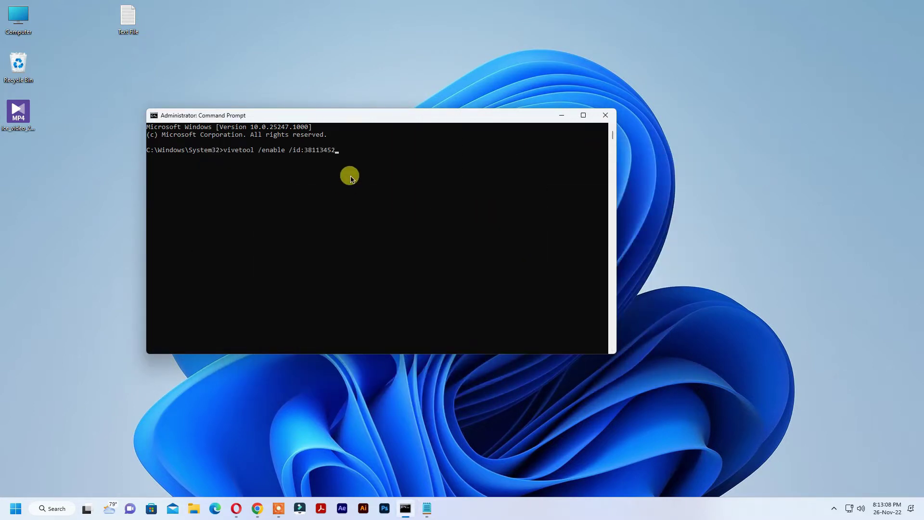
{"action": "key", "text": "Return"}
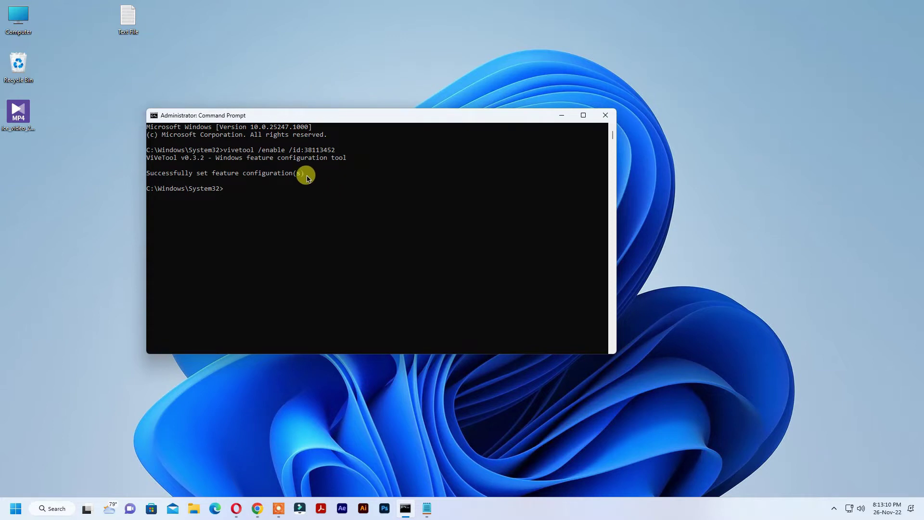
{"action": "left_click_drag", "start_coordinate": [311, 174], "coordinate": [144, 174]}
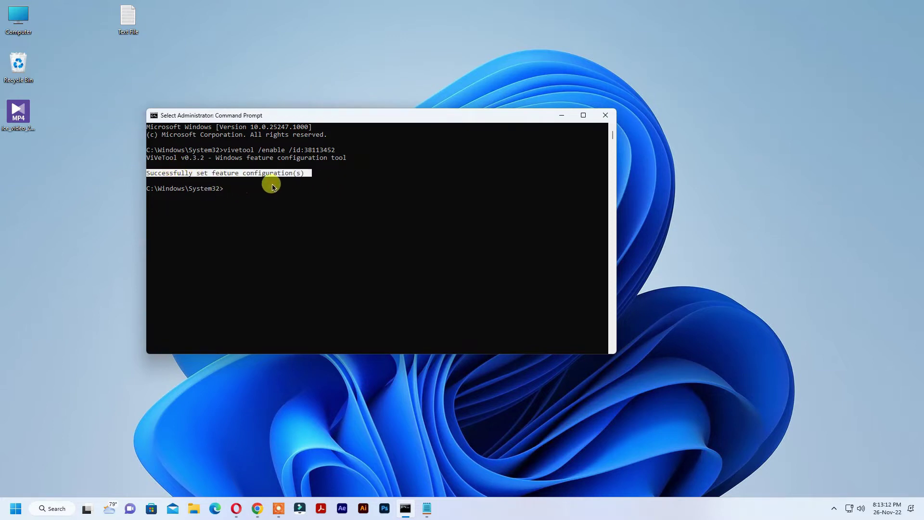
{"action": "left_click", "coordinate": [607, 116]}
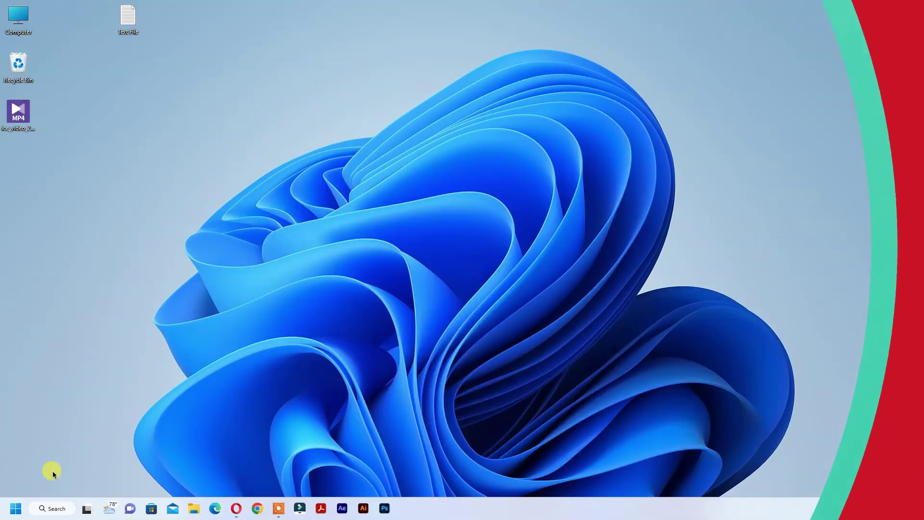
Search 'vpn', open VPN settings and bring up the Add VPN form in a restored window.
{"action": "left_click", "coordinate": [50, 508]}
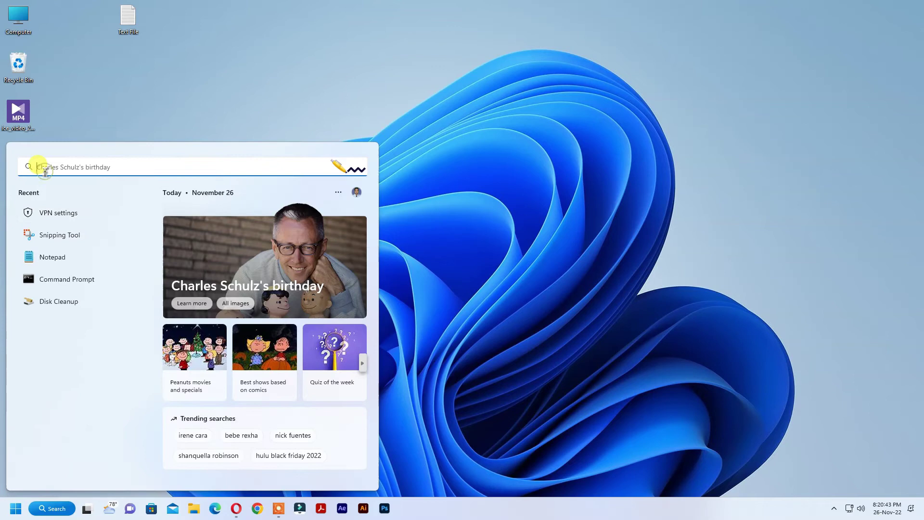
{"action": "type", "text": "vpn"}
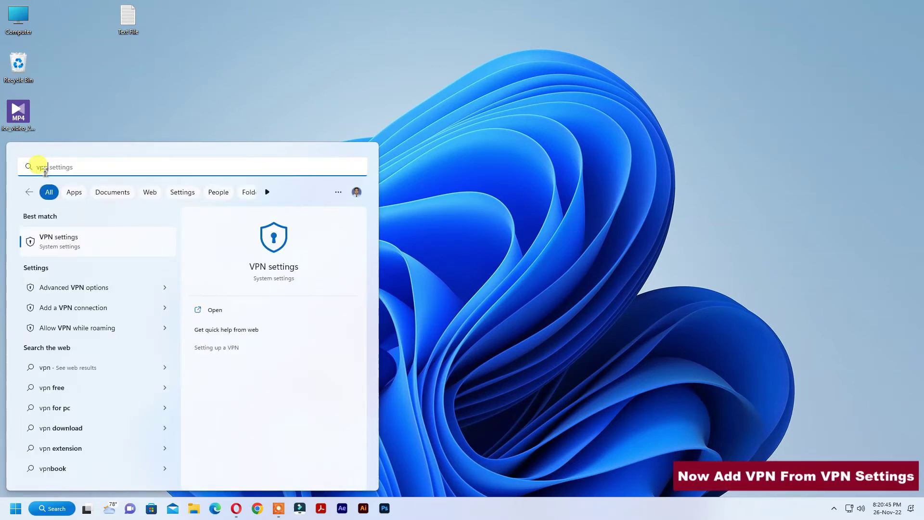
{"action": "left_click", "coordinate": [64, 242]}
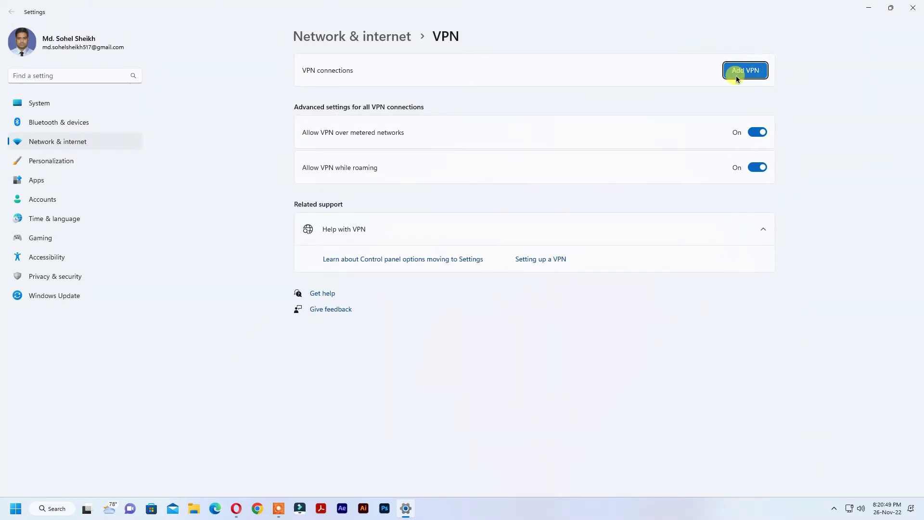
{"action": "left_click", "coordinate": [731, 73]}
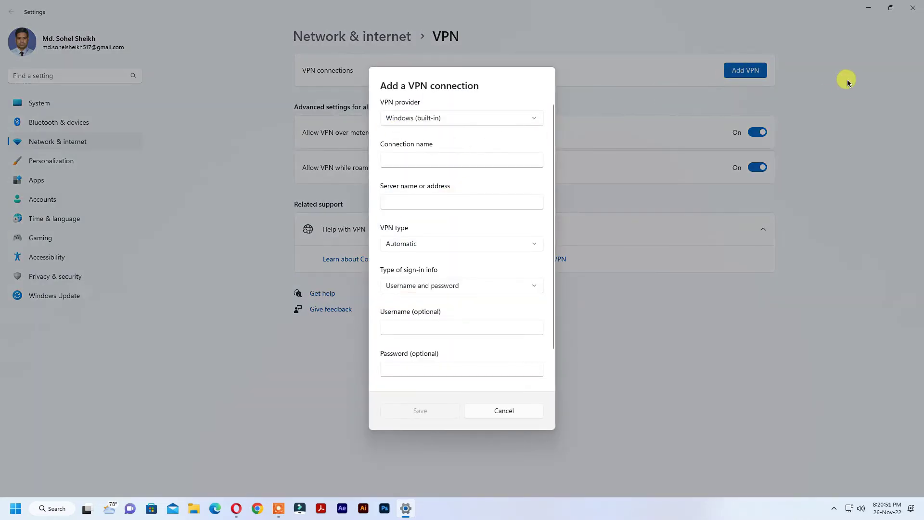
{"action": "left_click", "coordinate": [891, 8]}
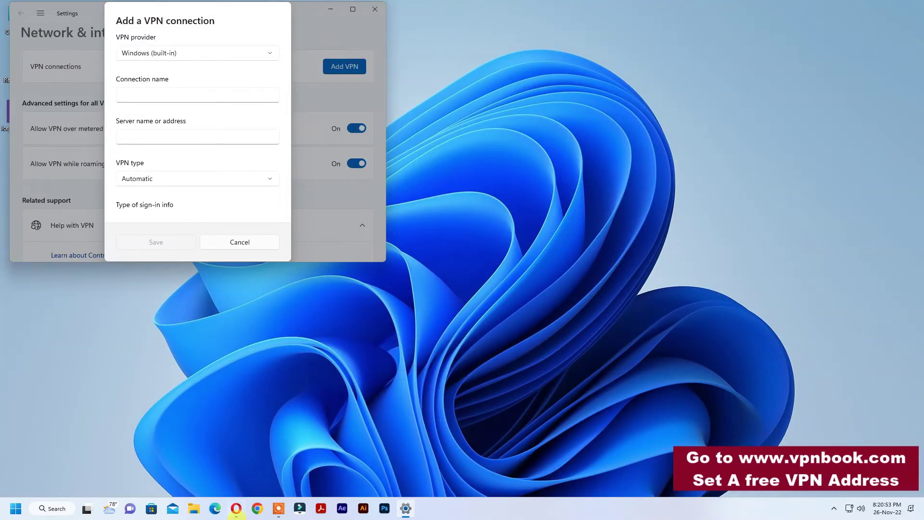
Copy PL226.vpnbook.com from VPNBook's free PPTP list in Opera.
{"action": "left_click", "coordinate": [236, 508]}
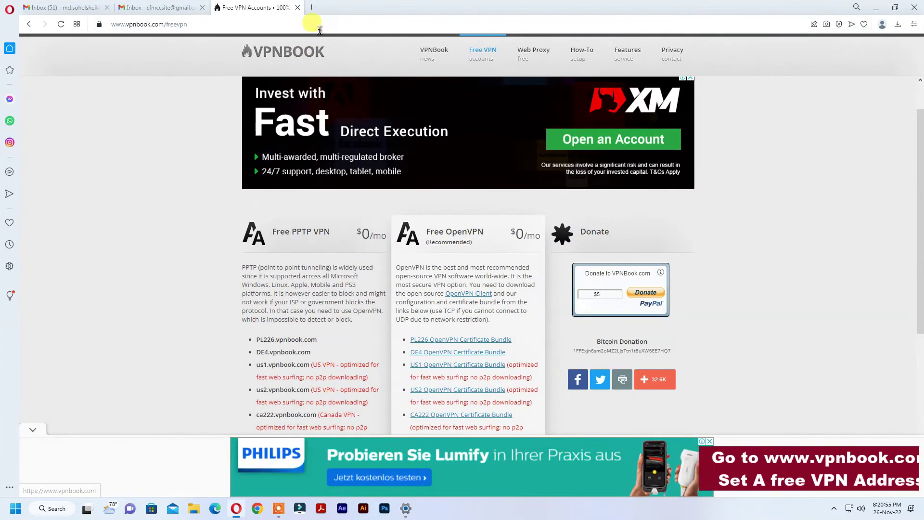
{"action": "left_click", "coordinate": [174, 24]}
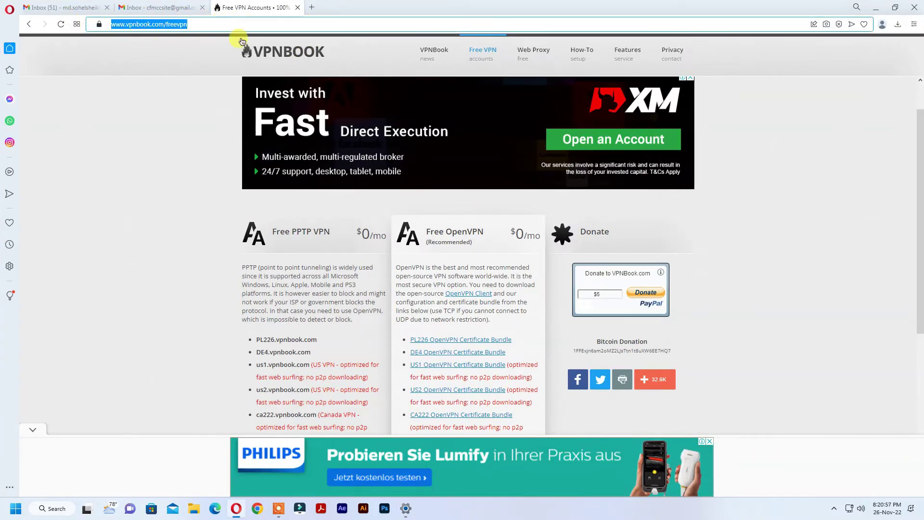
{"action": "scroll", "coordinate": [306, 273], "scroll_direction": "down", "scroll_amount": 2}
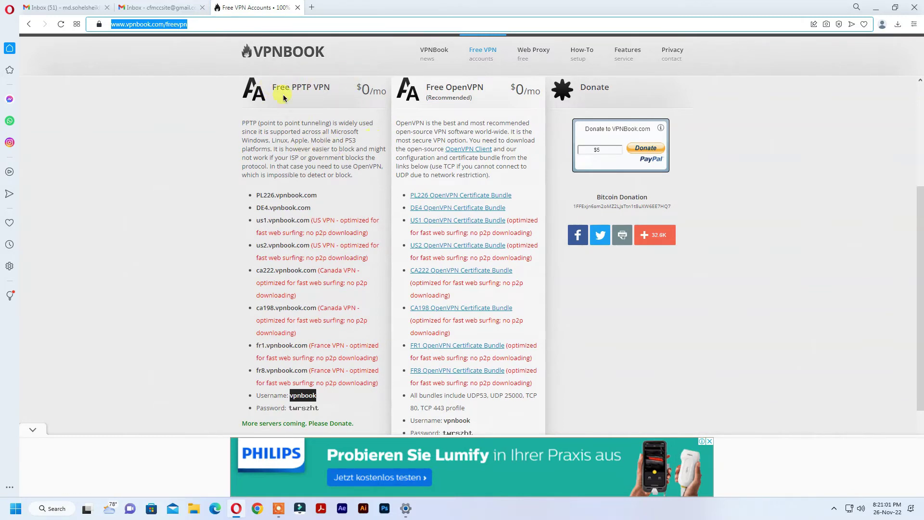
{"action": "left_click_drag", "start_coordinate": [258, 195], "coordinate": [303, 197]}
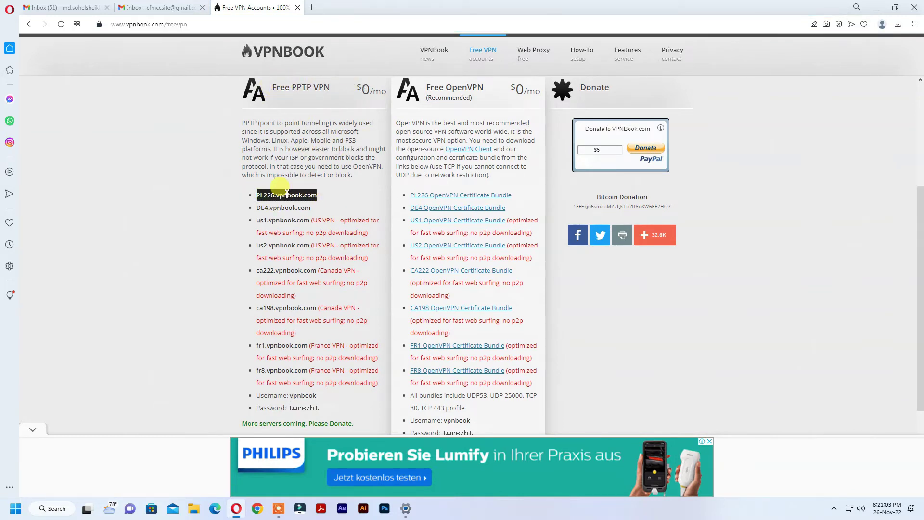
{"action": "right_click", "coordinate": [298, 195]}
{"action": "left_click", "coordinate": [329, 233]}
{"action": "left_click", "coordinate": [405, 511]}
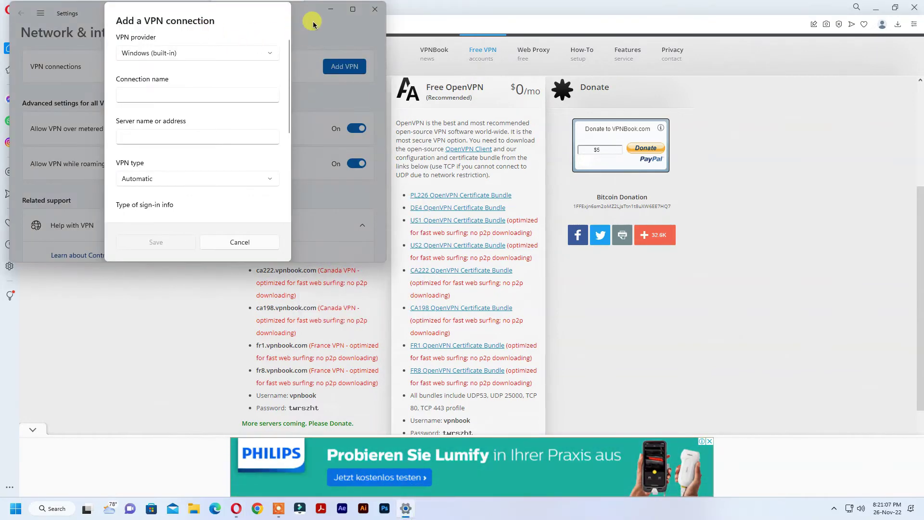
Move Settings beside the server list and paste PL226.vpnbook.com as the connection name.
{"action": "left_click_drag", "start_coordinate": [311, 9], "coordinate": [771, 122]}
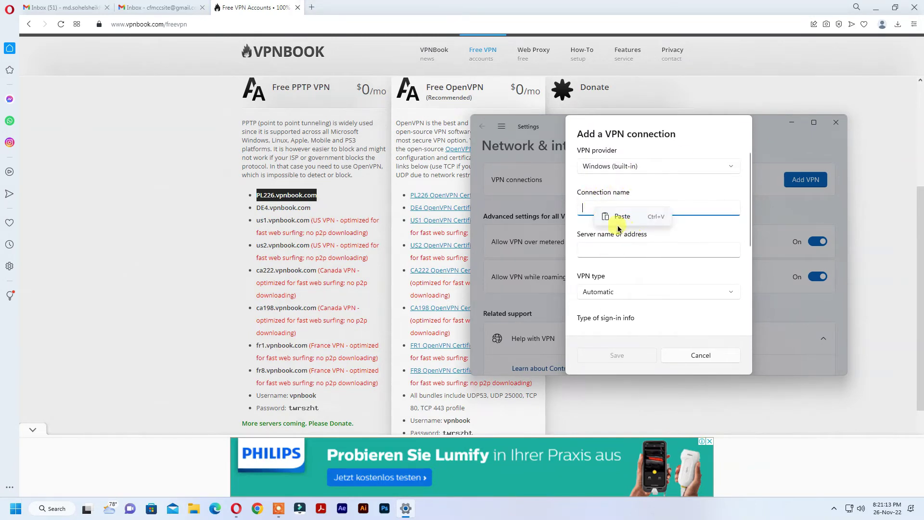
{"action": "left_click", "coordinate": [619, 216]}
{"action": "left_click", "coordinate": [593, 249]}
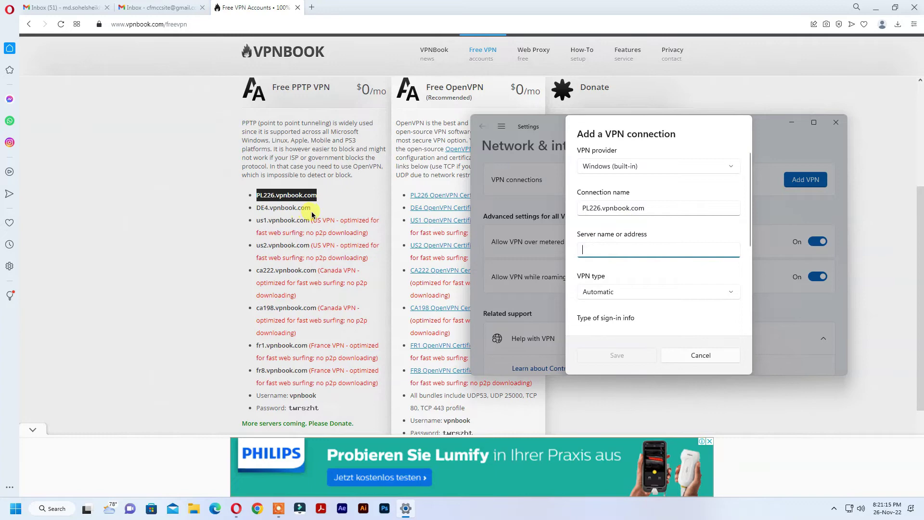
Copy DE4.vpnbook.com from the page and paste it as the server address.
{"action": "left_click_drag", "start_coordinate": [312, 211], "coordinate": [270, 208]}
{"action": "right_click", "coordinate": [262, 204]}
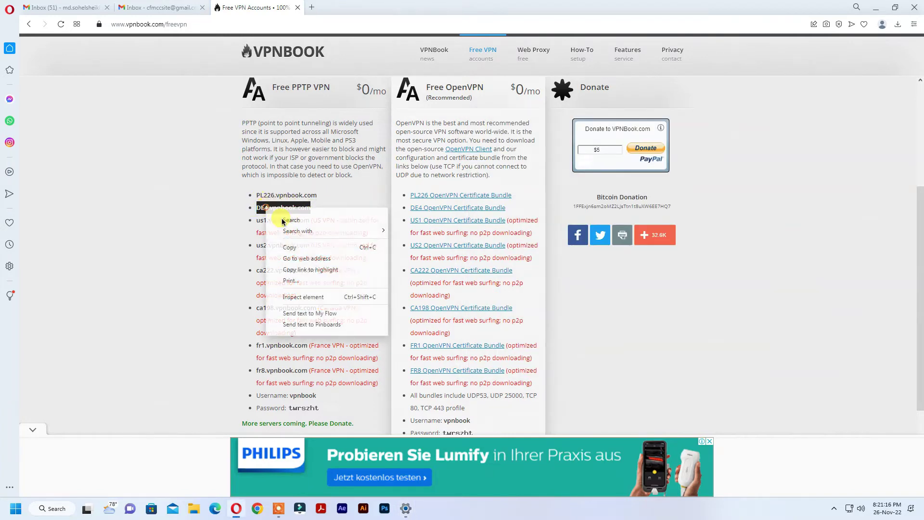
{"action": "left_click", "coordinate": [293, 243]}
{"action": "key", "text": "alt+Tab"}
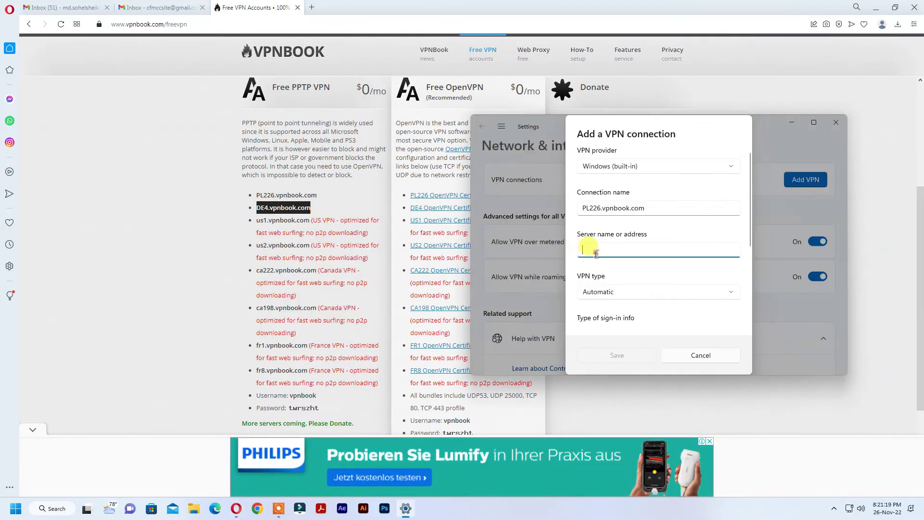
{"action": "right_click", "coordinate": [583, 250]}
{"action": "left_click", "coordinate": [623, 265]}
{"action": "scroll", "coordinate": [662, 293], "scroll_direction": "down", "scroll_amount": 1}
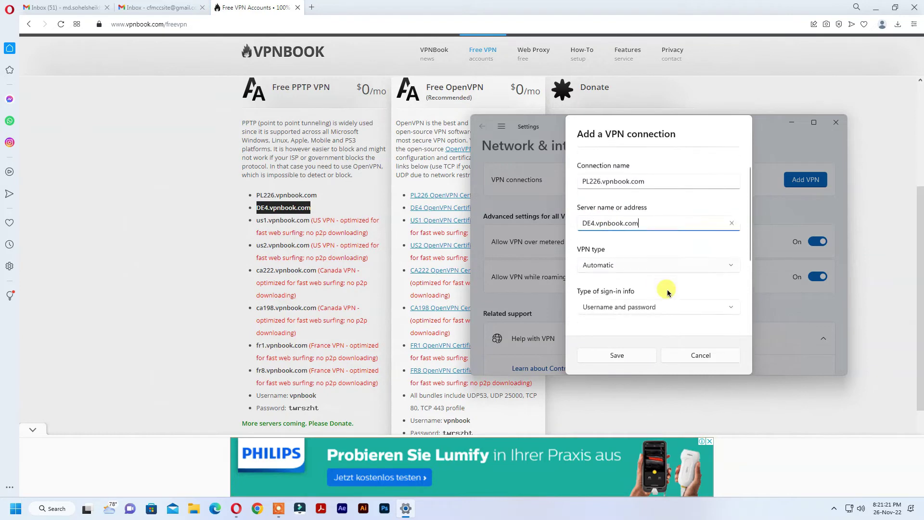
{"action": "scroll", "coordinate": [650, 303], "scroll_direction": "down", "scroll_amount": 1}
{"action": "scroll", "coordinate": [645, 294], "scroll_direction": "down", "scroll_amount": 2}
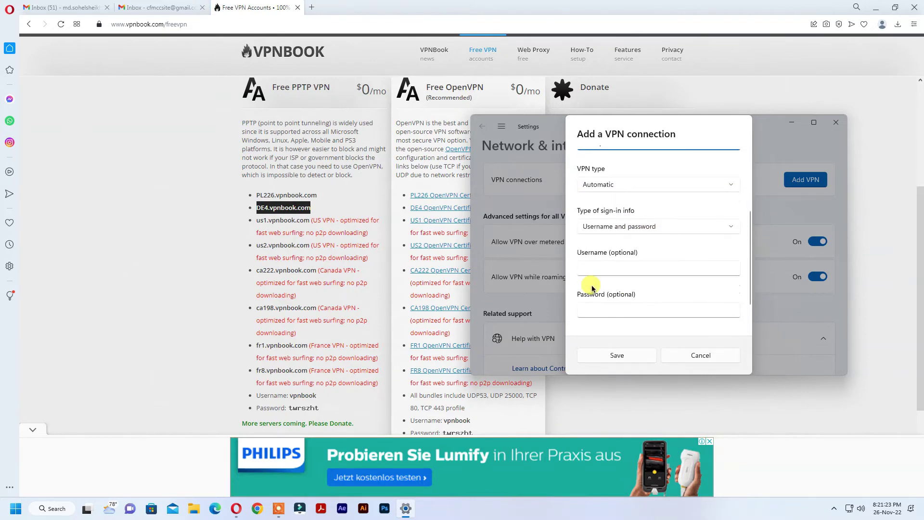
{"action": "scroll", "coordinate": [292, 265], "scroll_direction": "down", "scroll_amount": 1}
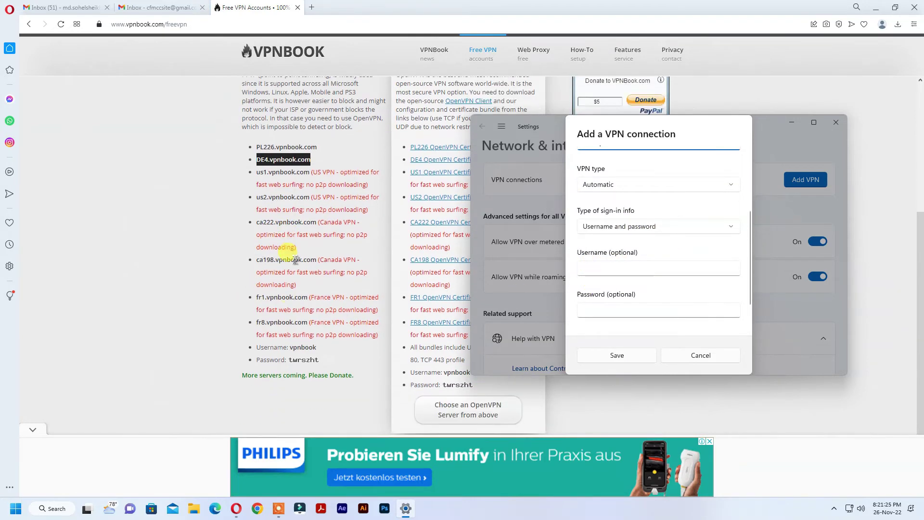
Copy the username 'vpnbook' from VPNBook's page and paste it into Username.
{"action": "left_click", "coordinate": [256, 351]}
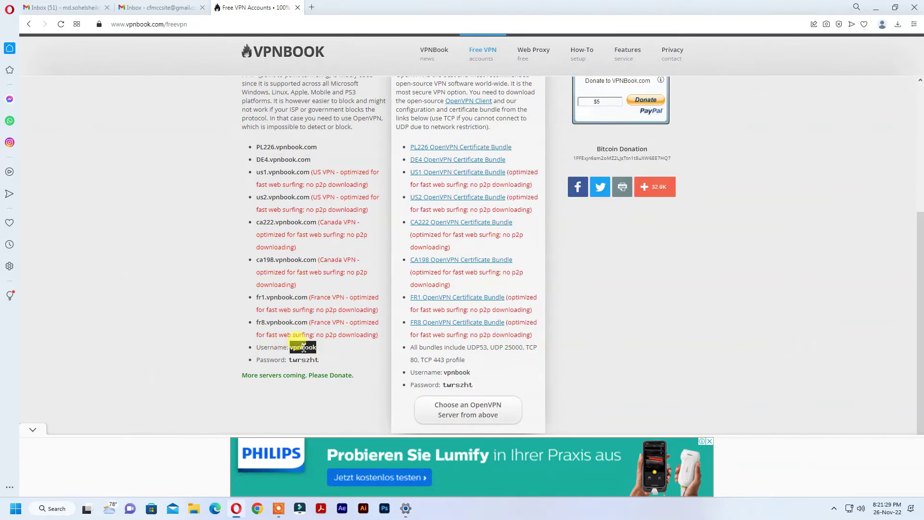
{"action": "right_click", "coordinate": [303, 348]}
{"action": "left_click", "coordinate": [329, 388]}
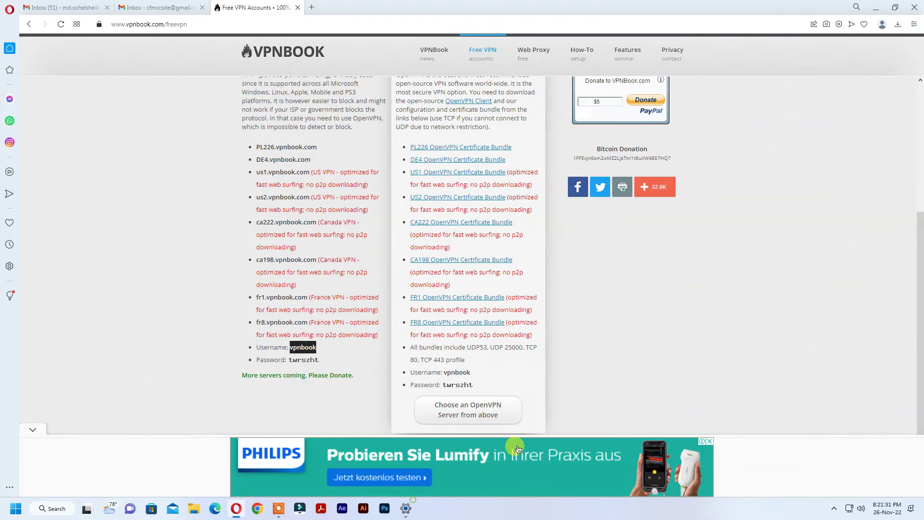
{"action": "left_click", "coordinate": [406, 508]}
{"action": "left_click", "coordinate": [612, 283]}
{"action": "right_click", "coordinate": [612, 284]}
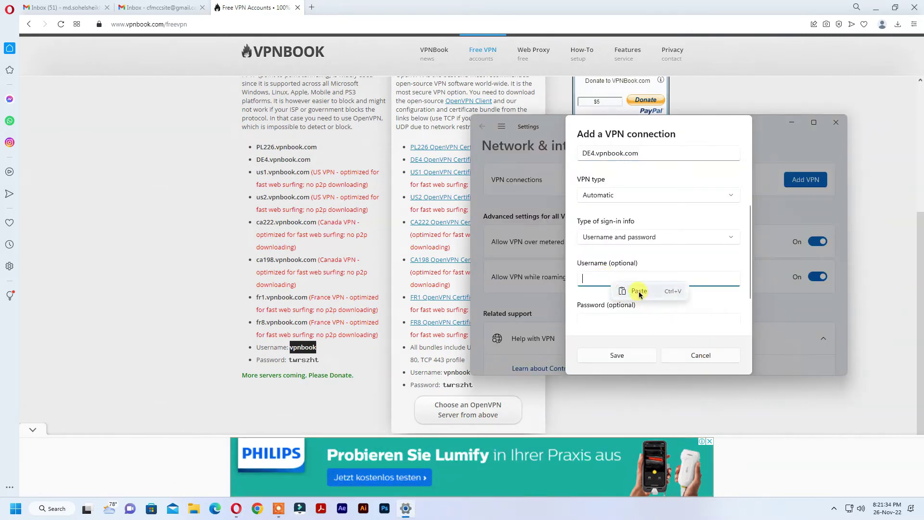
{"action": "left_click", "coordinate": [638, 290]}
{"action": "left_click", "coordinate": [613, 327]}
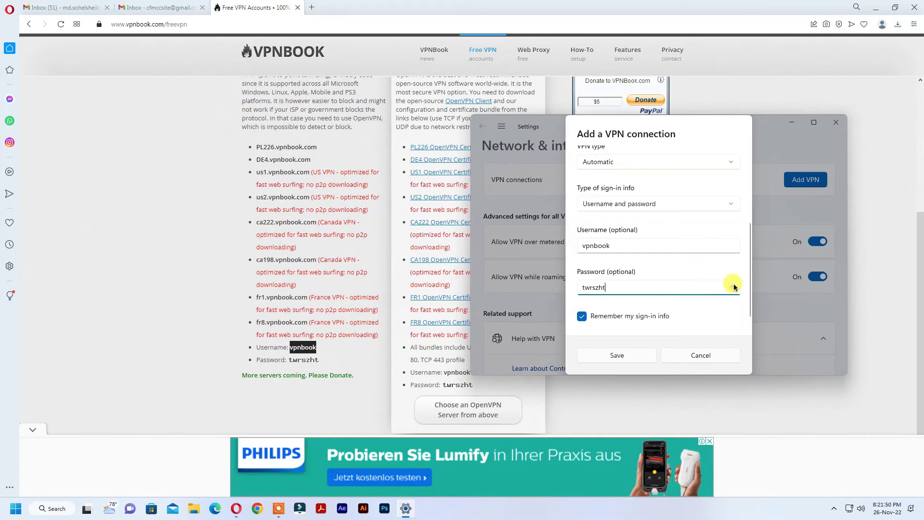
Save the VPN, connect PL226.vpnbook.com until Connected, then minimize Settings.
{"action": "left_click", "coordinate": [614, 356]}
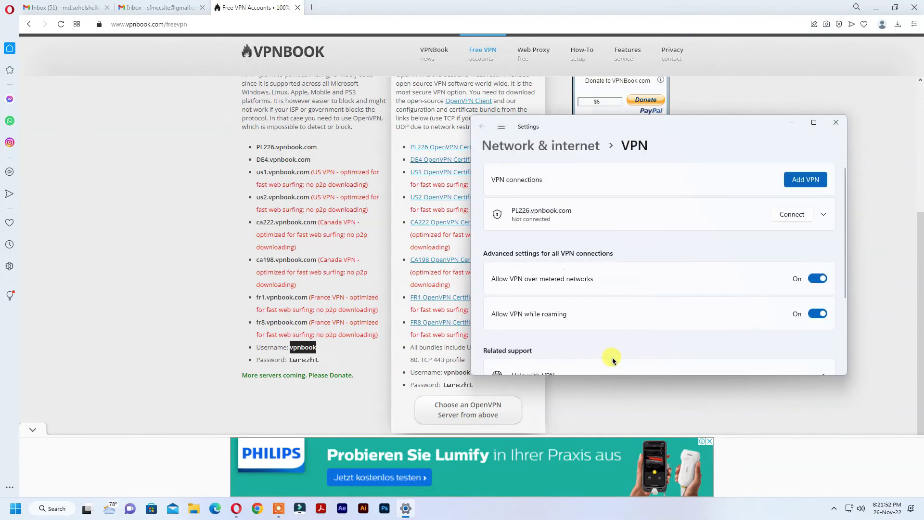
{"action": "left_click", "coordinate": [813, 122]}
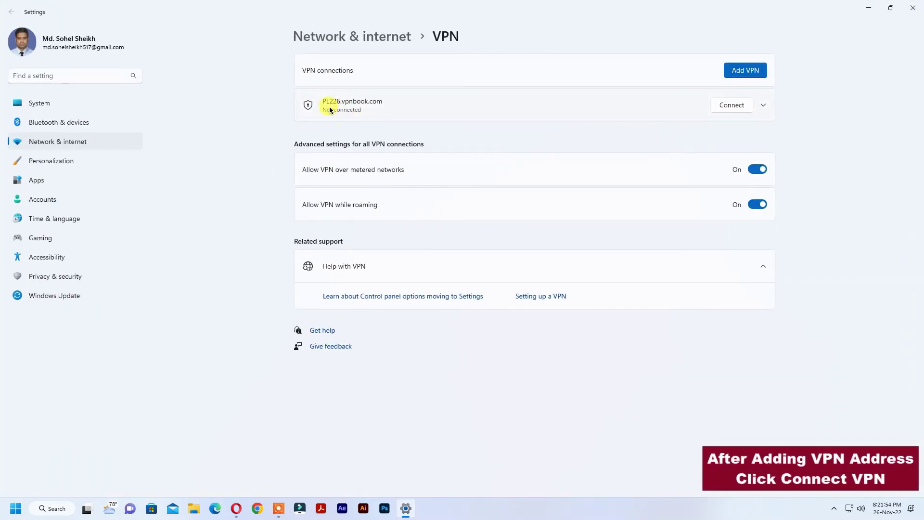
{"action": "left_click", "coordinate": [729, 106]}
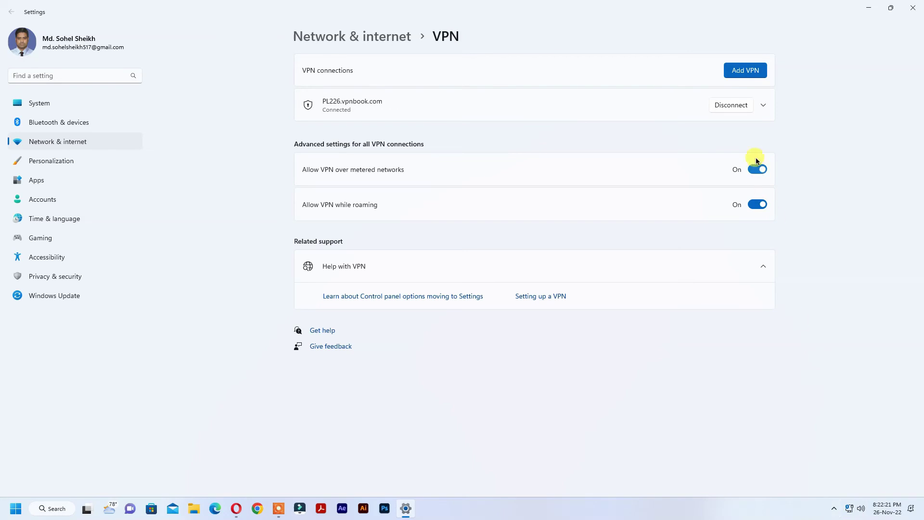
{"action": "left_click", "coordinate": [866, 10]}
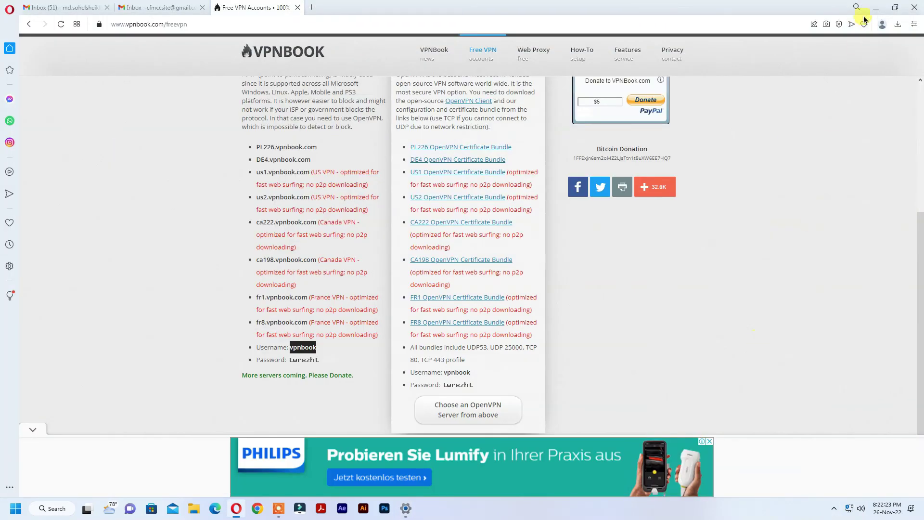